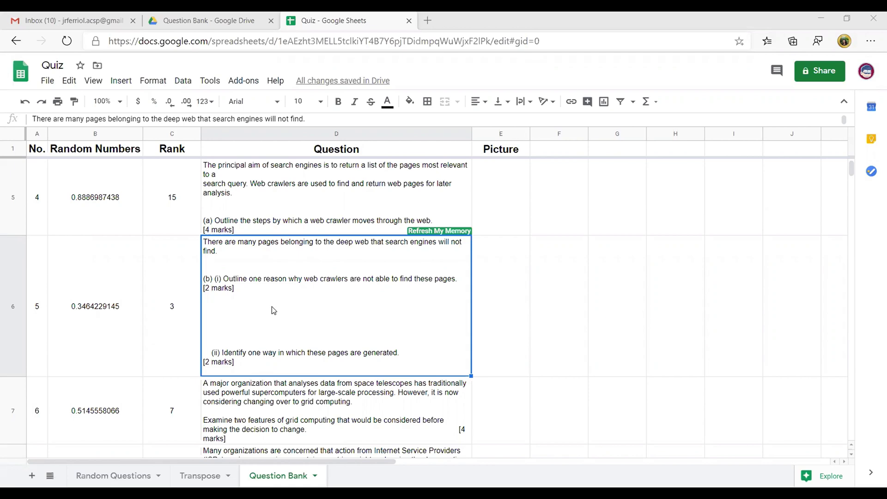
Review the quiz questions in the Question Bank sheet through to the final entry
{"action": "scroll", "coordinate": [300, 345], "scroll_direction": "up", "scroll_amount": 3}
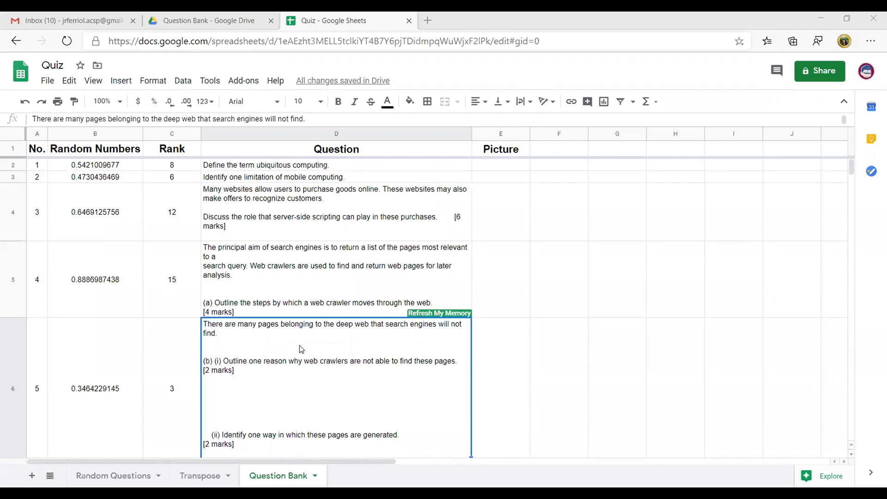
{"action": "scroll", "coordinate": [346, 378], "scroll_direction": "down", "scroll_amount": 10}
{"action": "scroll", "coordinate": [346, 378], "scroll_direction": "down", "scroll_amount": 8}
{"action": "scroll", "coordinate": [317, 394], "scroll_direction": "up", "scroll_amount": 5}
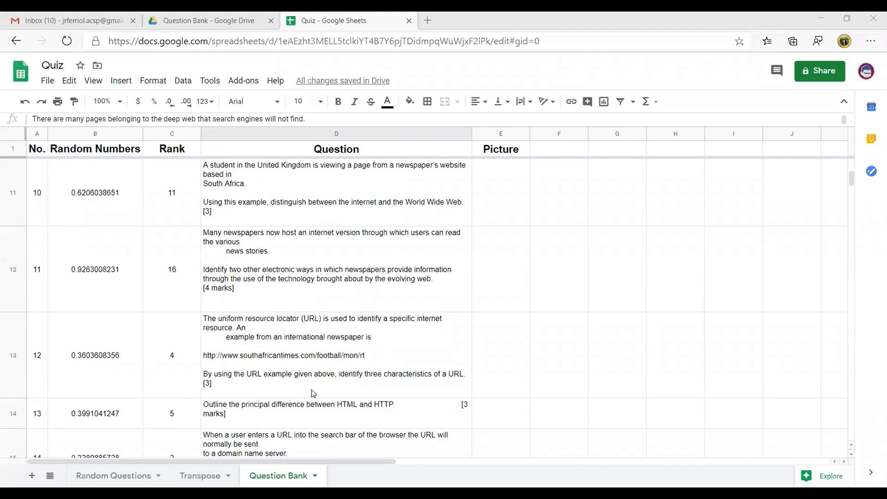
{"action": "scroll", "coordinate": [242, 393], "scroll_direction": "down", "scroll_amount": 4}
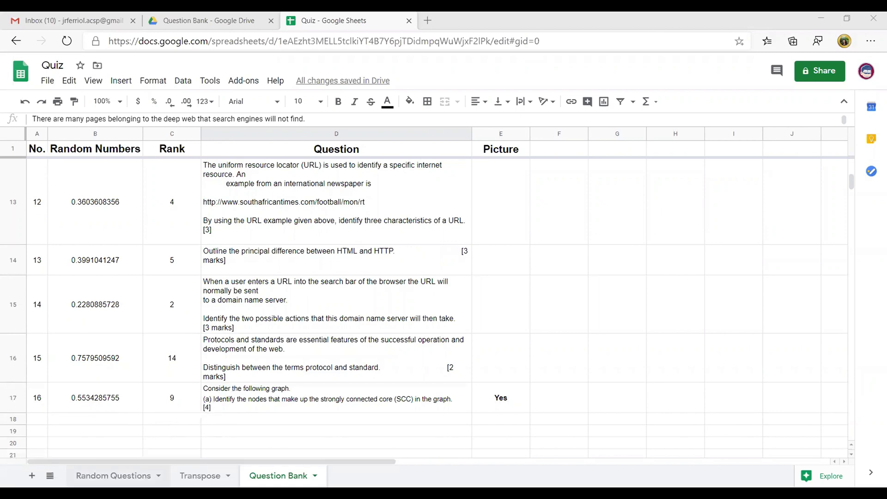
Switch to the Random Questions sheet and open the Autocrat add-on
{"action": "left_click", "coordinate": [113, 475]}
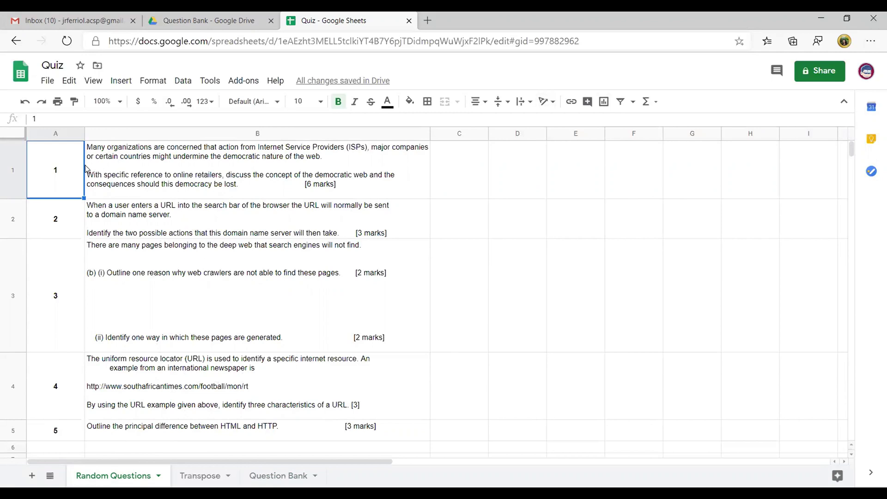
{"action": "left_click", "coordinate": [230, 88]}
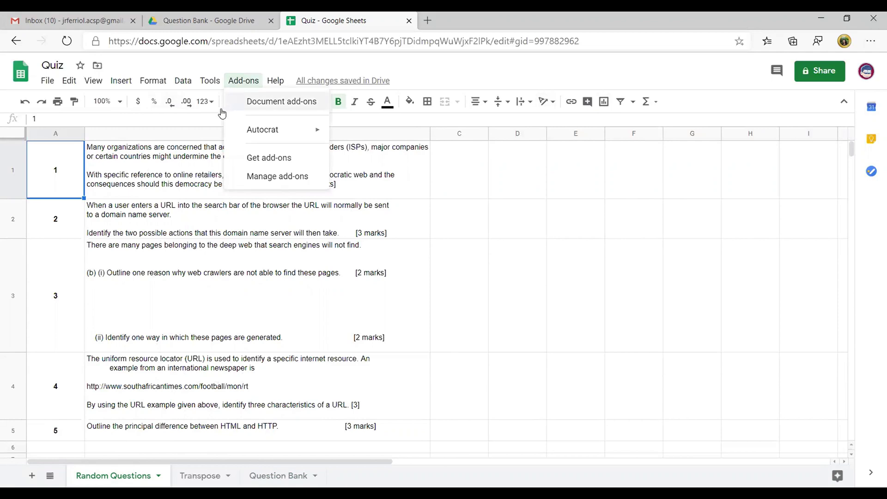
{"action": "mouse_move", "coordinate": [243, 134]}
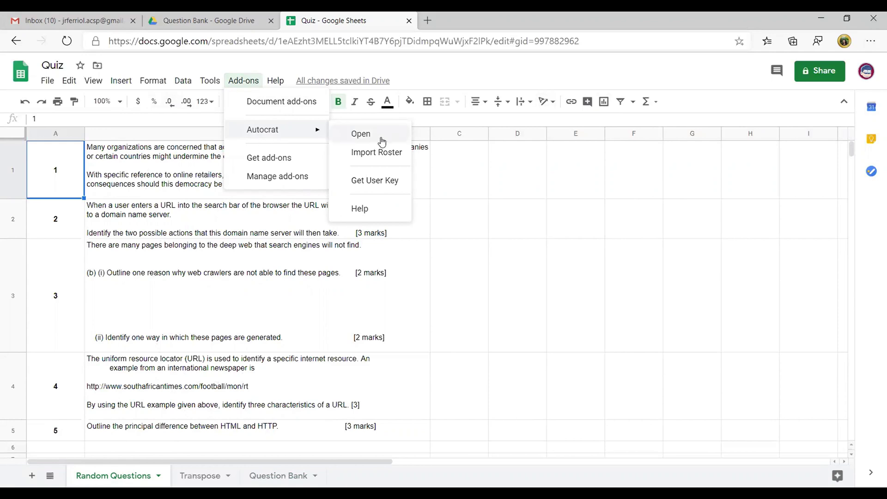
{"action": "left_click", "coordinate": [361, 134]}
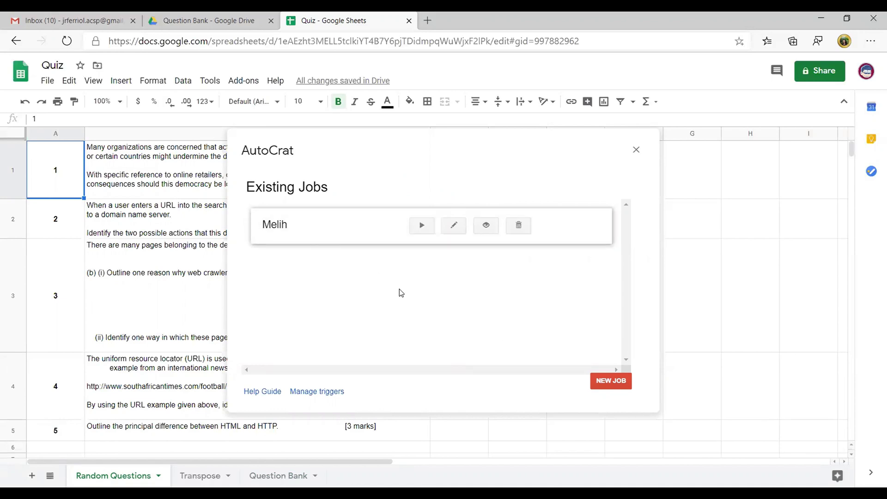
Create a new merge job named "Student 1" and proceed to its template selection
{"action": "left_click", "coordinate": [601, 381]}
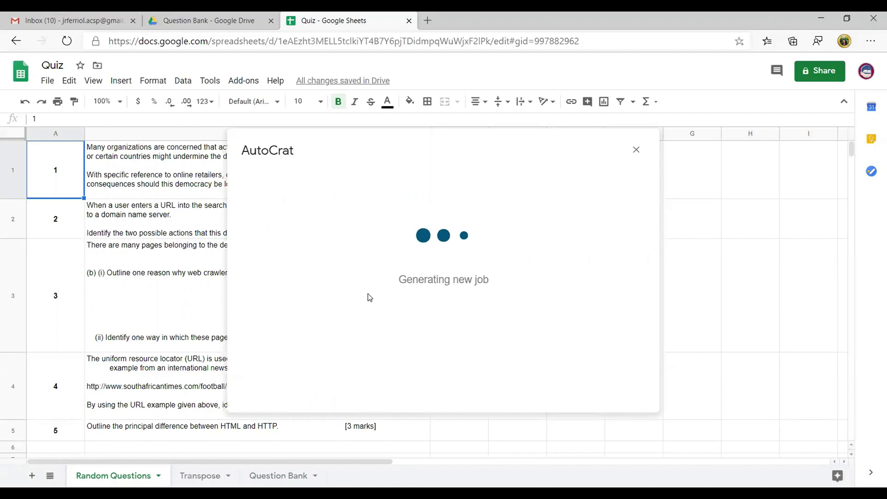
{"action": "left_click", "coordinate": [330, 223]}
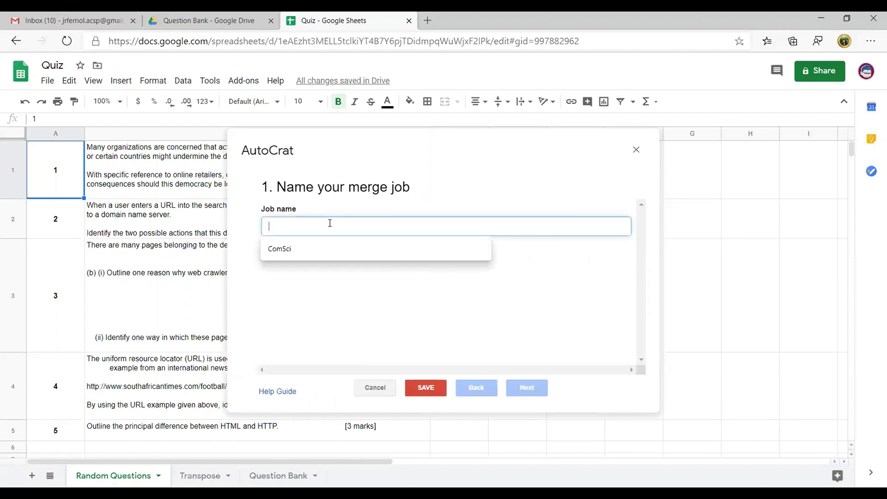
{"action": "type", "text": "Student 1"}
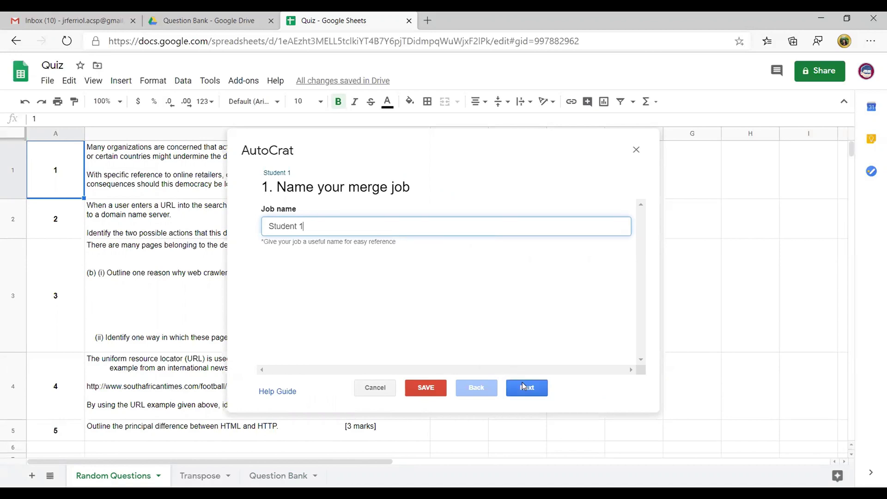
{"action": "left_click", "coordinate": [525, 387]}
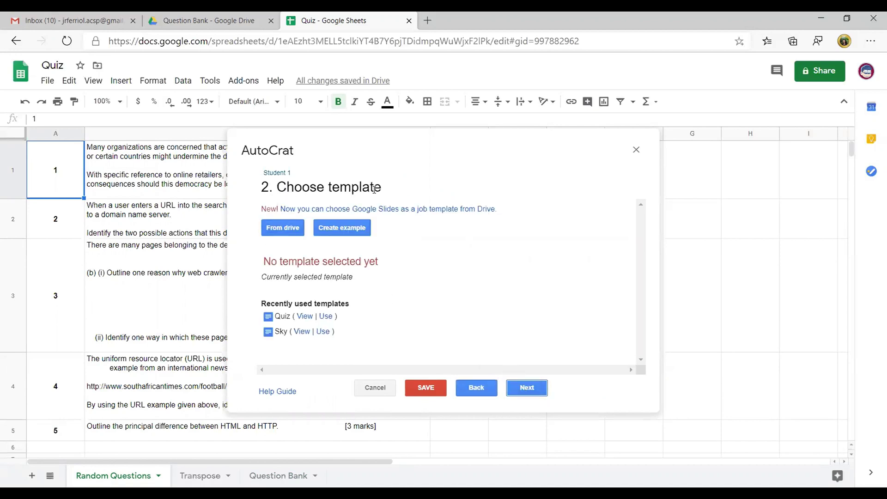
Choose the Quiz document from Drive as the job's template and continue to the data mapping
{"action": "left_click", "coordinate": [276, 229]}
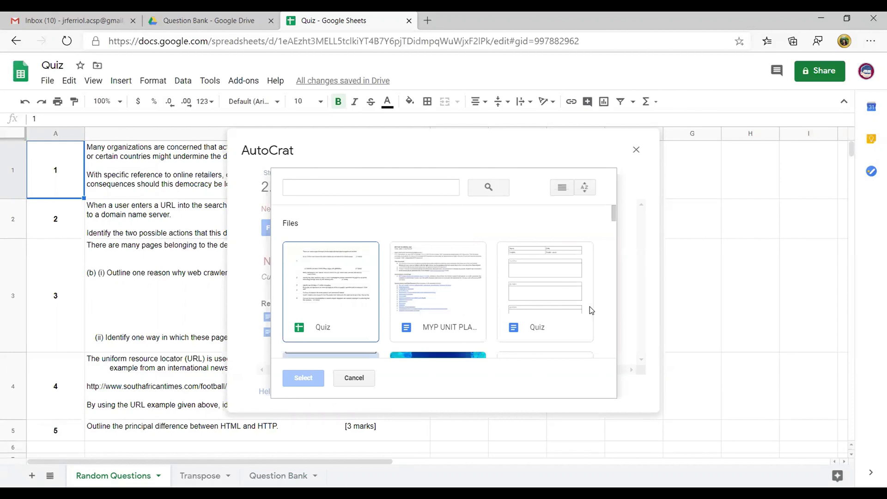
{"action": "left_click", "coordinate": [549, 296]}
{"action": "left_click", "coordinate": [317, 380]}
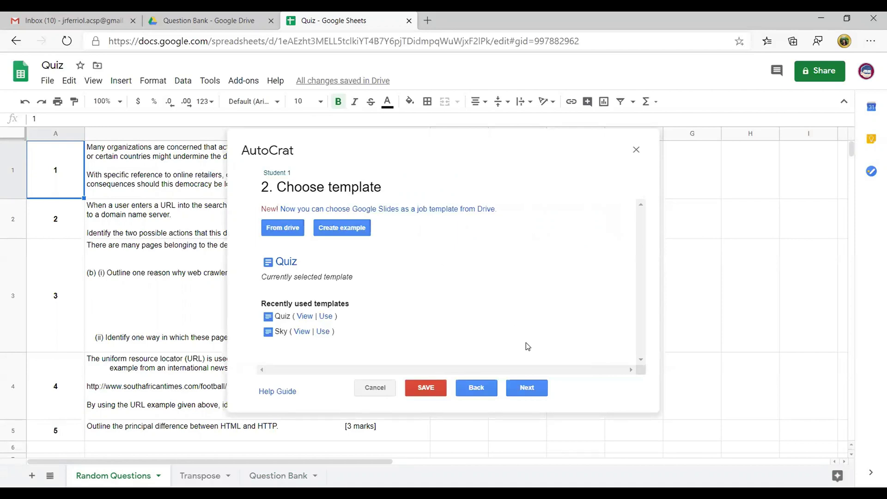
{"action": "left_click", "coordinate": [526, 388]}
Set the merge tab to Transpose as the source of the template data
{"action": "left_click", "coordinate": [361, 219]}
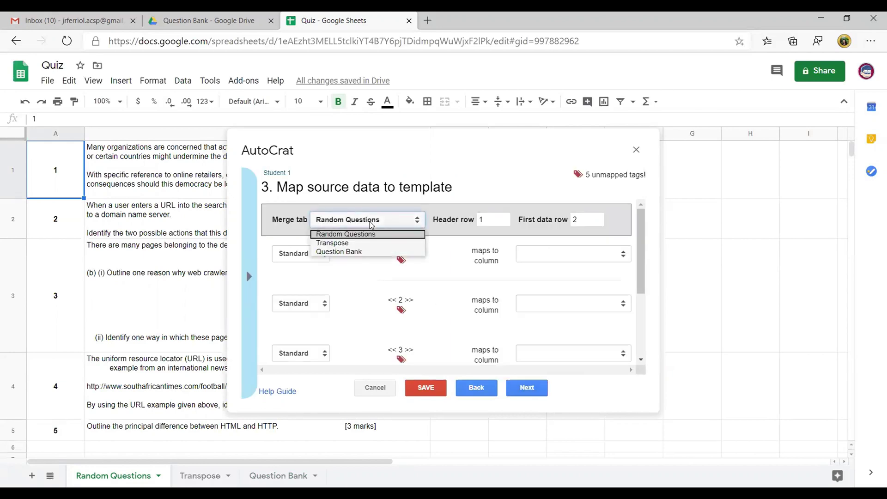
{"action": "left_click", "coordinate": [323, 245]}
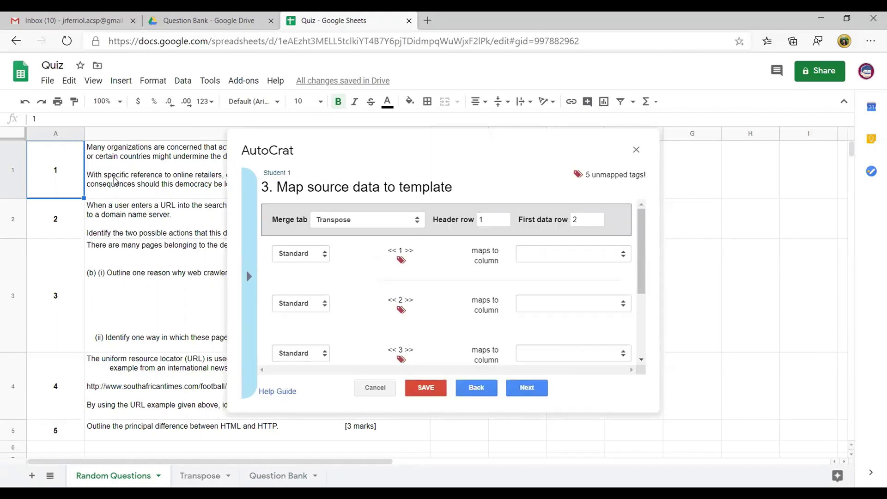
{"action": "left_click", "coordinate": [133, 167]}
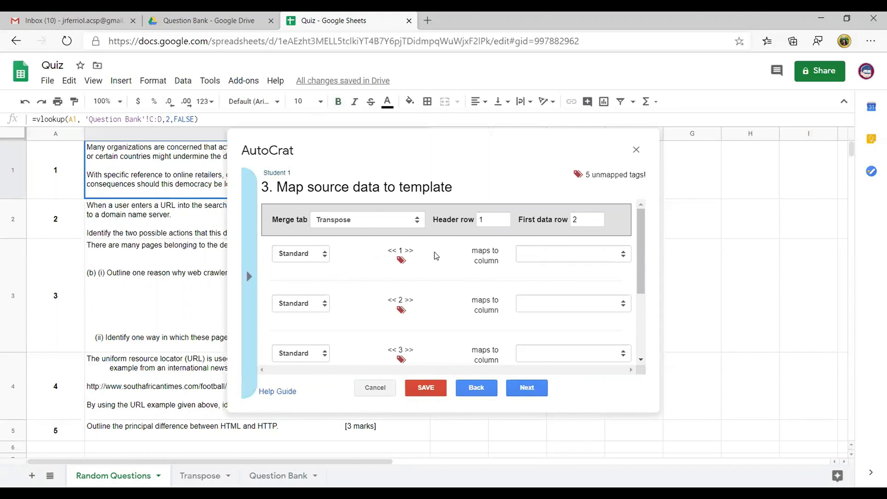
Map template tags 1, 2 and 3 to the columns 1, 2 and 3 respectively
{"action": "left_click_drag", "start_coordinate": [414, 251], "coordinate": [386, 254]}
{"action": "left_click", "coordinate": [545, 254]}
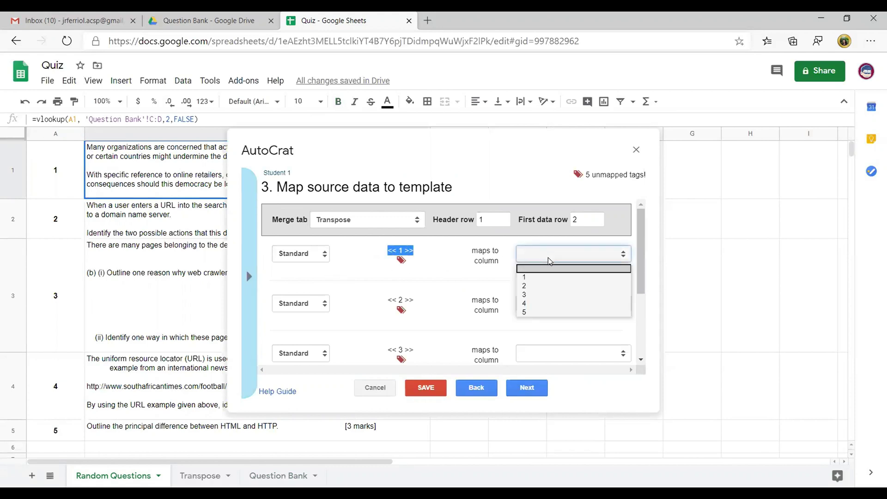
{"action": "left_click", "coordinate": [549, 276]}
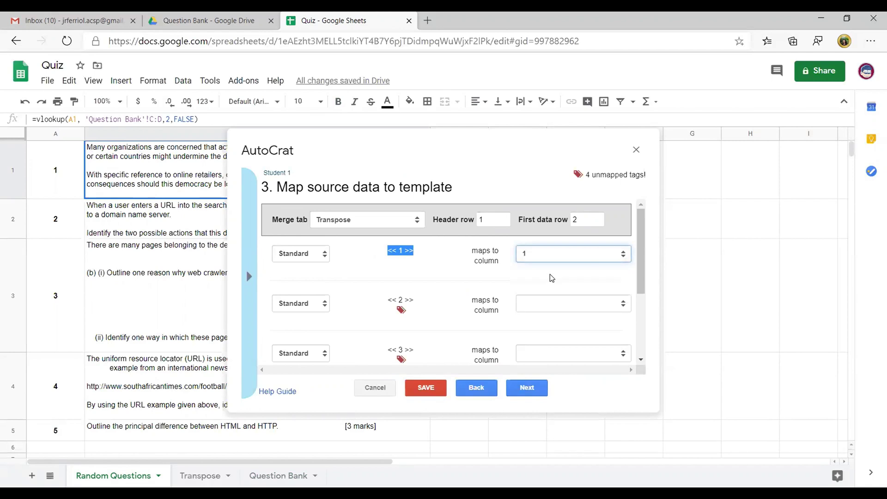
{"action": "left_click", "coordinate": [540, 301]}
{"action": "left_click", "coordinate": [566, 335]}
{"action": "scroll", "coordinate": [531, 342], "scroll_direction": "down", "scroll_amount": 1}
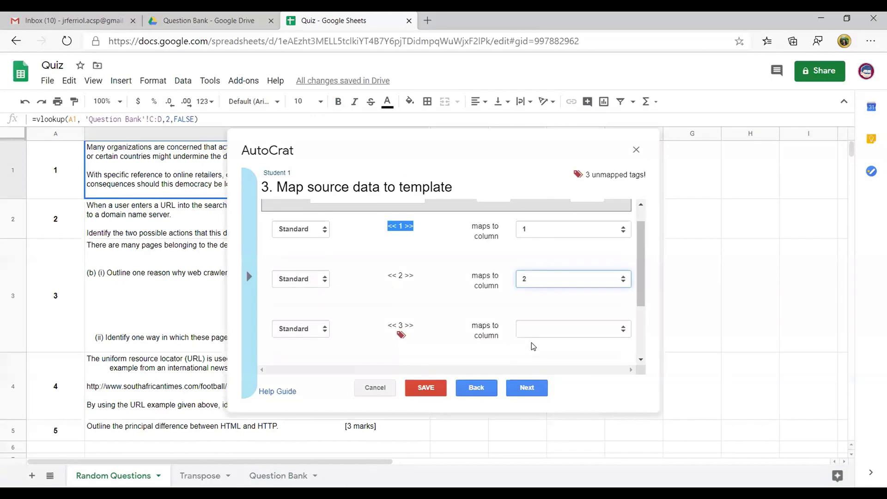
{"action": "left_click", "coordinate": [535, 330]}
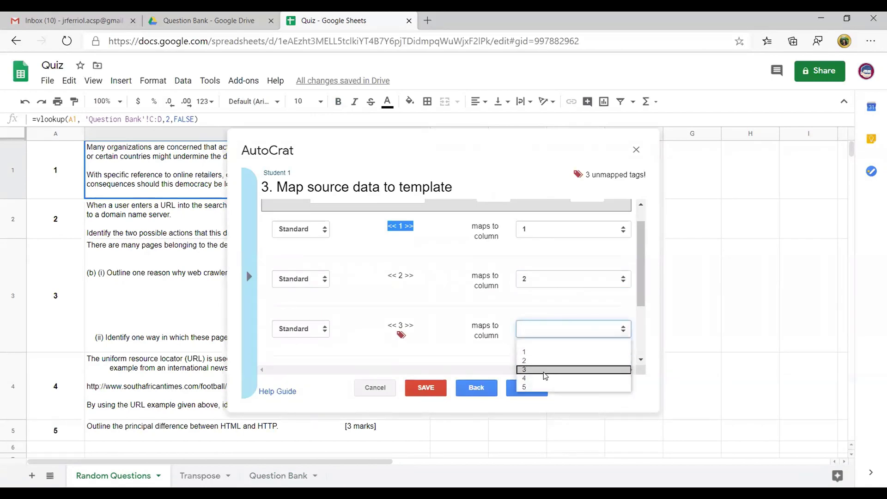
{"action": "left_click", "coordinate": [544, 372]}
Map template tags 4 and 5 to columns 4 and 5, and continue to the file settings
{"action": "scroll", "coordinate": [512, 346], "scroll_direction": "down", "scroll_amount": 1}
{"action": "left_click", "coordinate": [533, 332]}
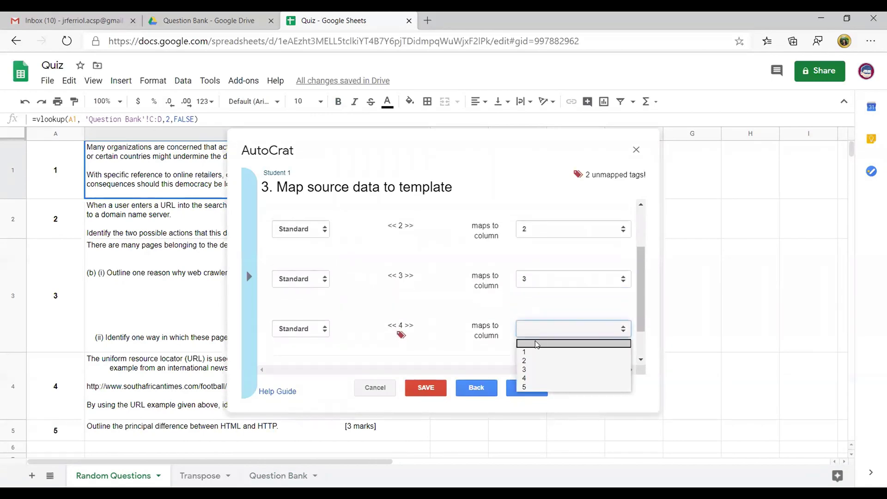
{"action": "left_click", "coordinate": [535, 374]}
{"action": "left_click", "coordinate": [520, 331]}
{"action": "left_click", "coordinate": [537, 370]}
{"action": "scroll", "coordinate": [537, 365], "scroll_direction": "down", "scroll_amount": 1}
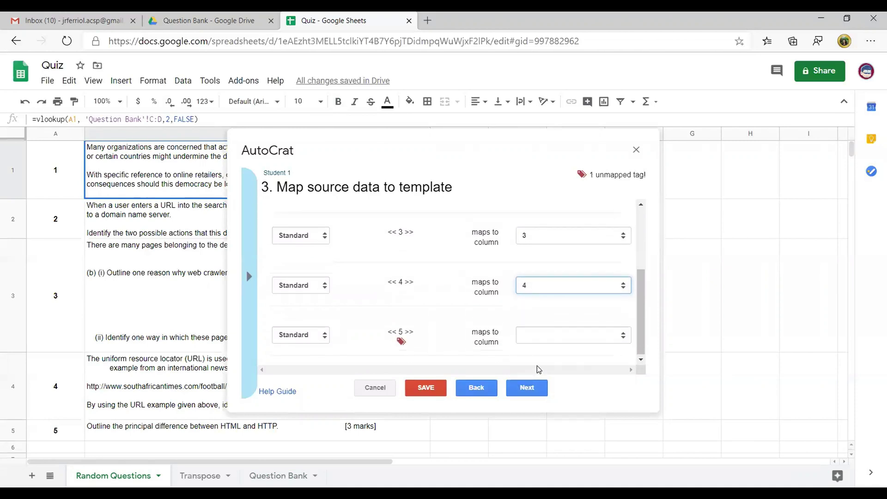
{"action": "left_click", "coordinate": [532, 334]}
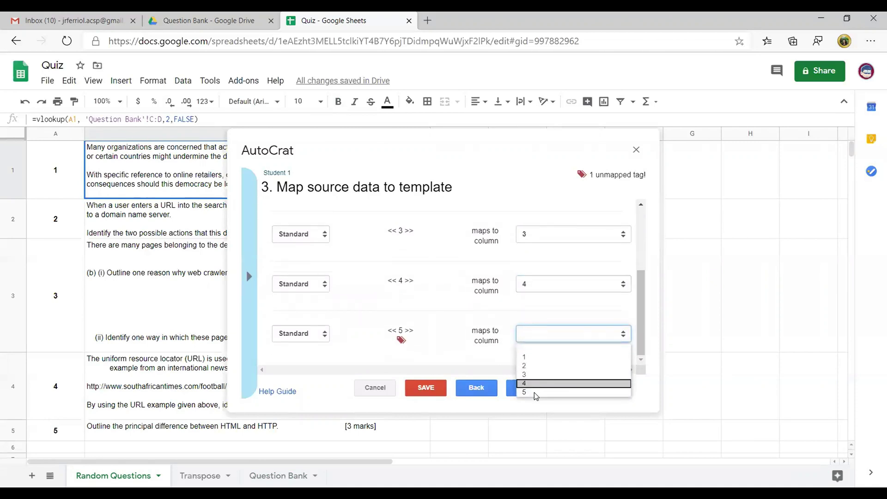
{"action": "left_click", "coordinate": [534, 392]}
{"action": "left_click", "coordinate": [529, 393]}
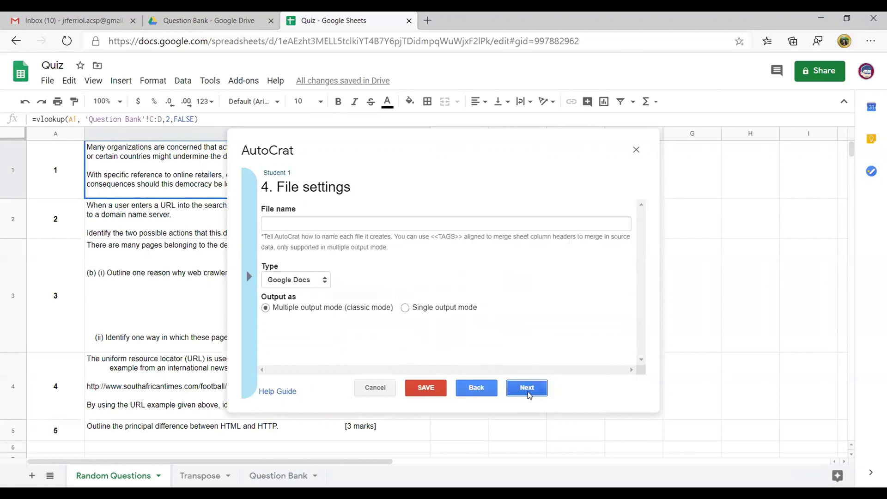
Name the output file "Student 1", keeping the Google Docs type and multiple output mode
{"action": "left_click", "coordinate": [301, 229]}
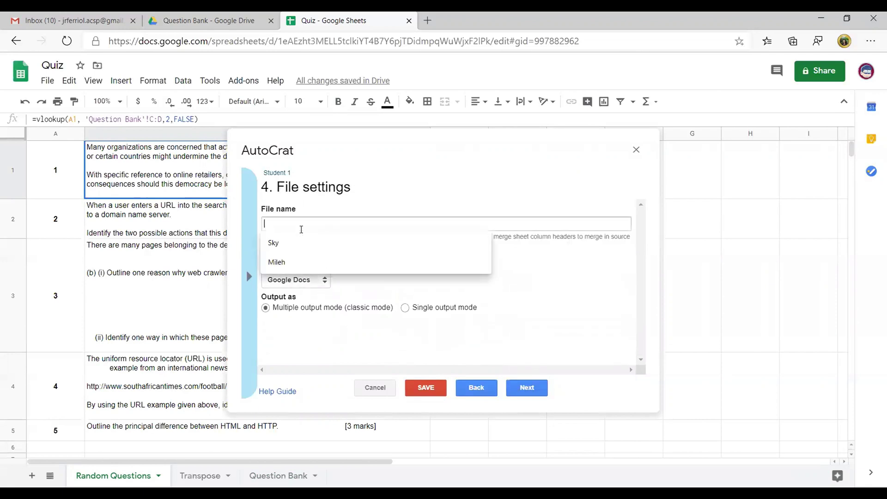
{"action": "type", "text": "Student 1"}
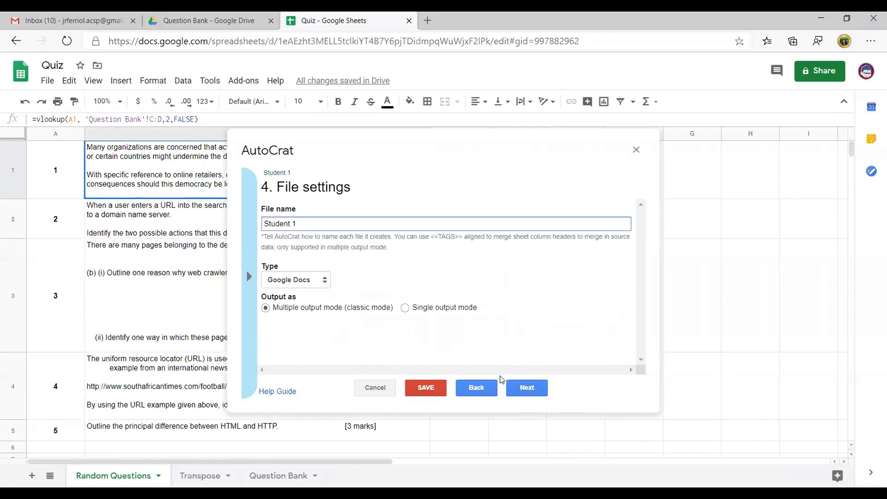
{"action": "left_click", "coordinate": [531, 392]}
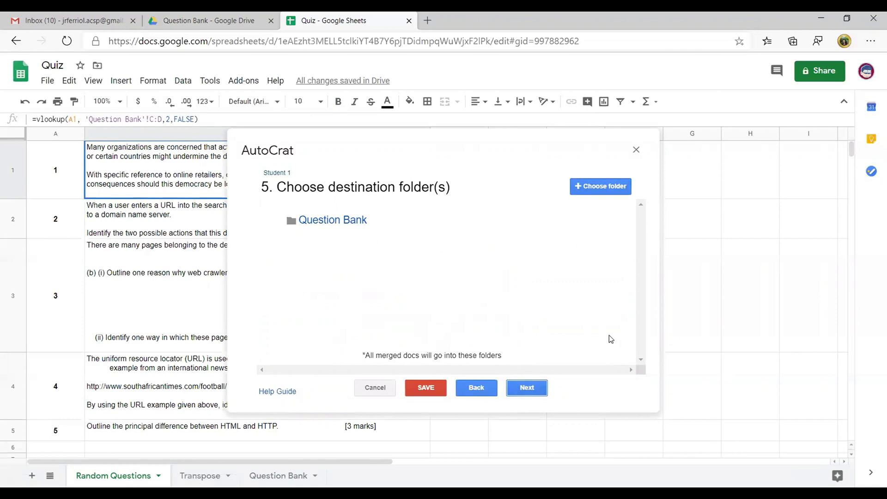
Accept Question Bank as the destination folder, leave the optional folder, sharing and trigger settings at their defaults, and save the job
{"action": "left_click", "coordinate": [531, 391]}
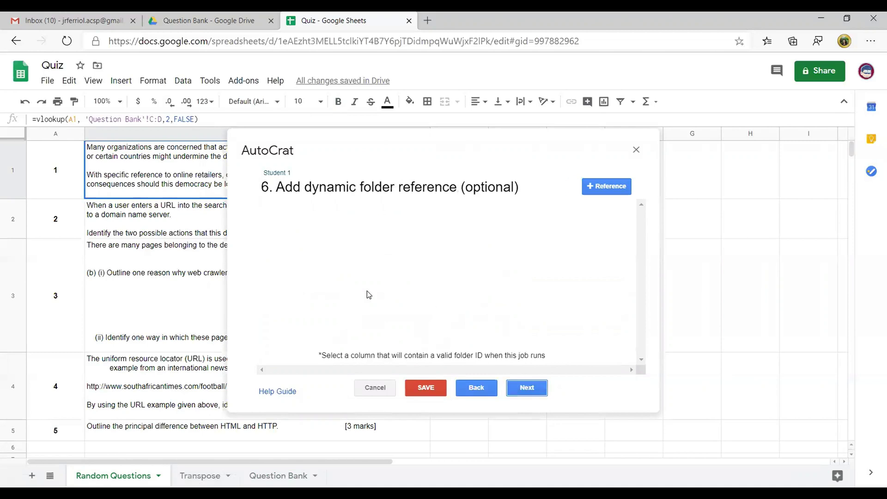
{"action": "left_click", "coordinate": [529, 390]}
{"action": "left_click", "coordinate": [529, 389]}
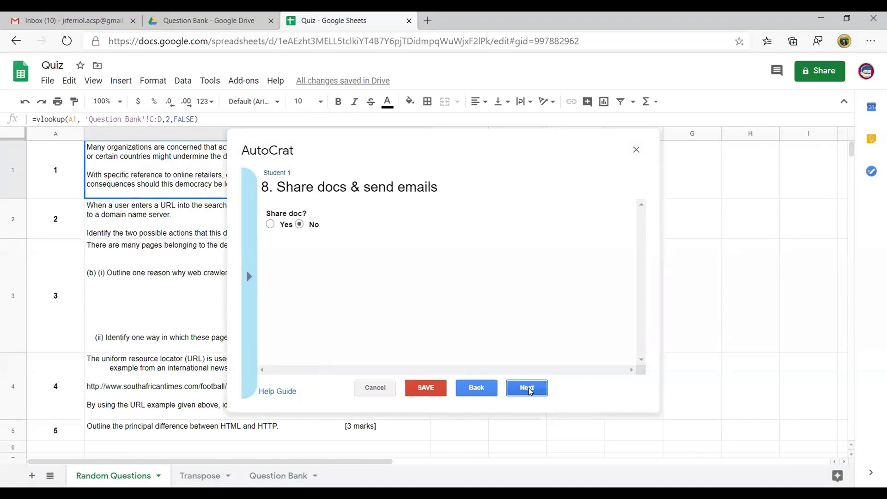
{"action": "left_click", "coordinate": [529, 391]}
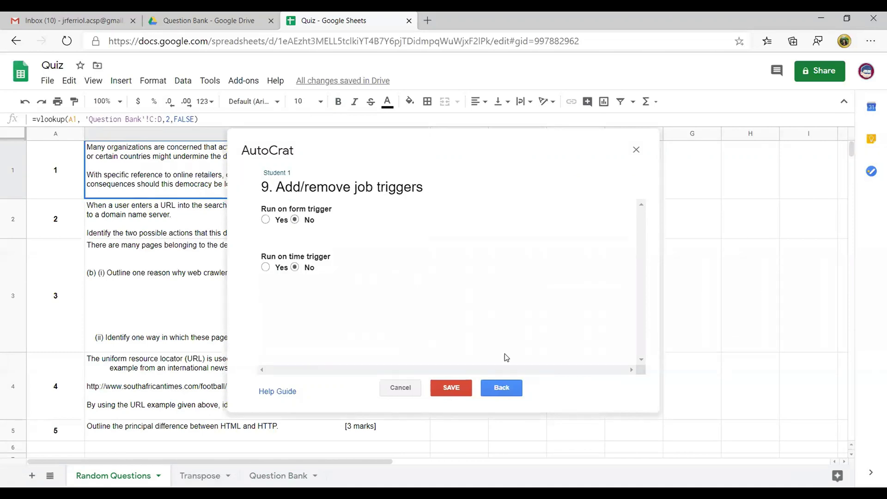
{"action": "left_click", "coordinate": [460, 394]}
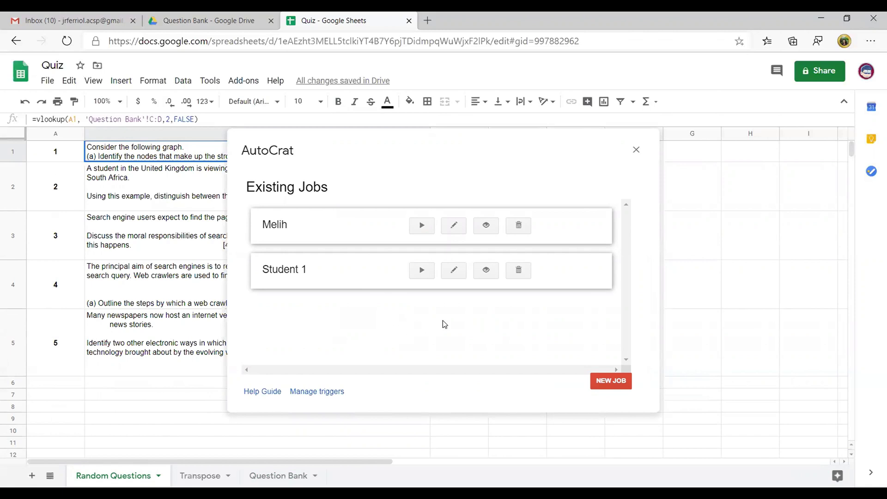
Create another merge job named "Student 2" and proceed to its template selection
{"action": "left_click", "coordinate": [606, 381]}
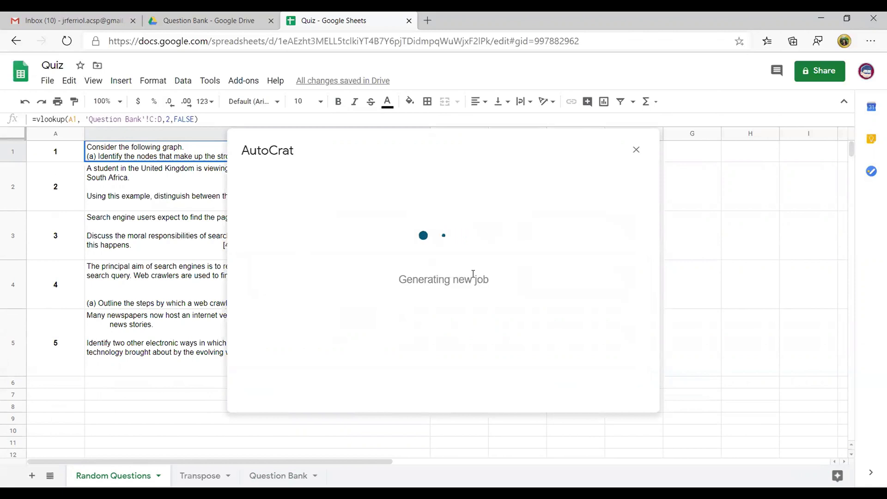
{"action": "left_click", "coordinate": [418, 230]}
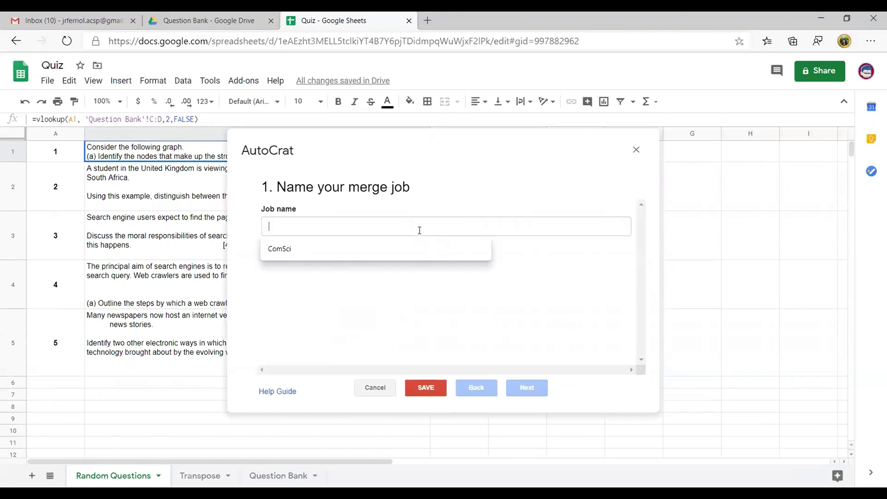
{"action": "type", "text": "Student 1"}
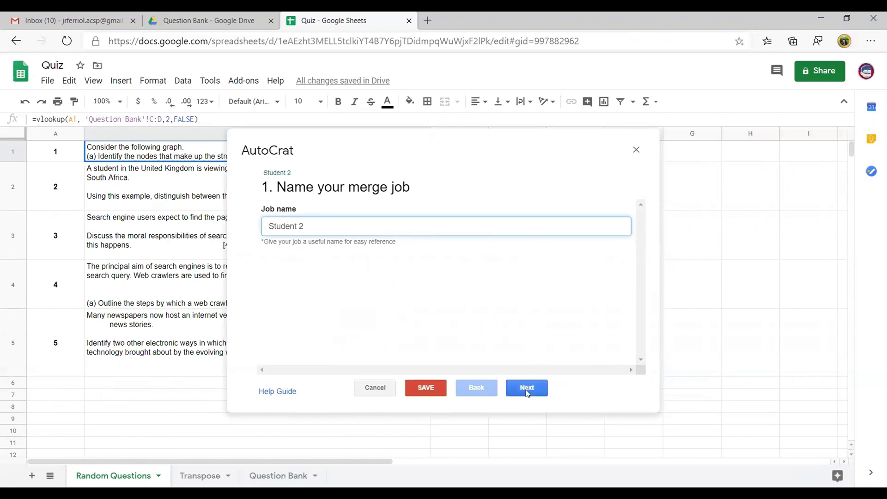
{"action": "left_click", "coordinate": [526, 389]}
Choose the Quiz document from Drive as the Student 2 job's template and continue to the data mapping
{"action": "left_click", "coordinate": [268, 226]}
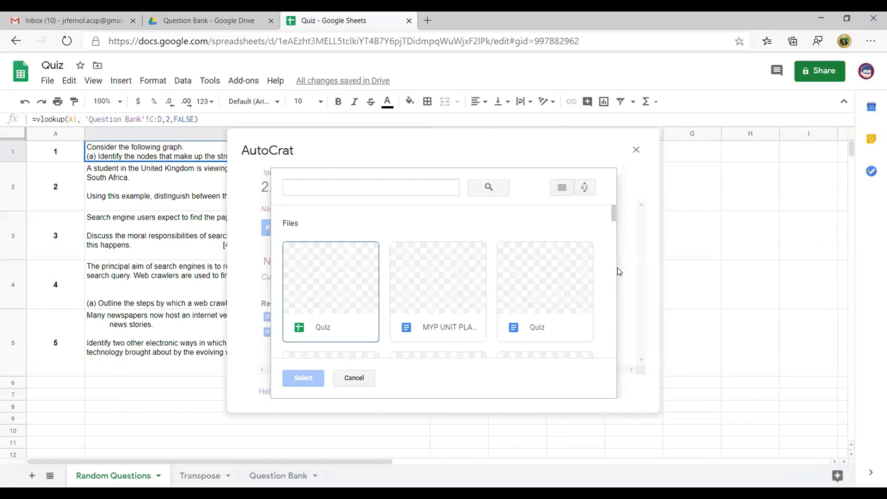
{"action": "left_click", "coordinate": [548, 280]}
{"action": "left_click", "coordinate": [309, 377]}
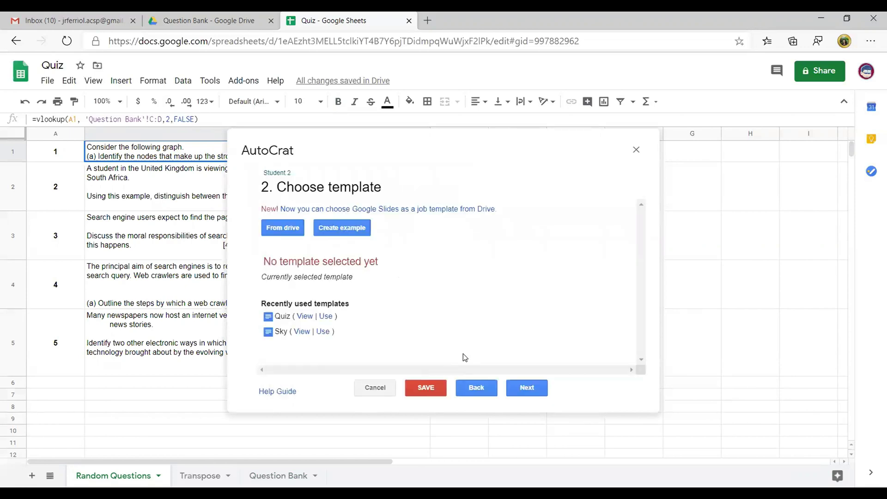
{"action": "left_click", "coordinate": [515, 386]}
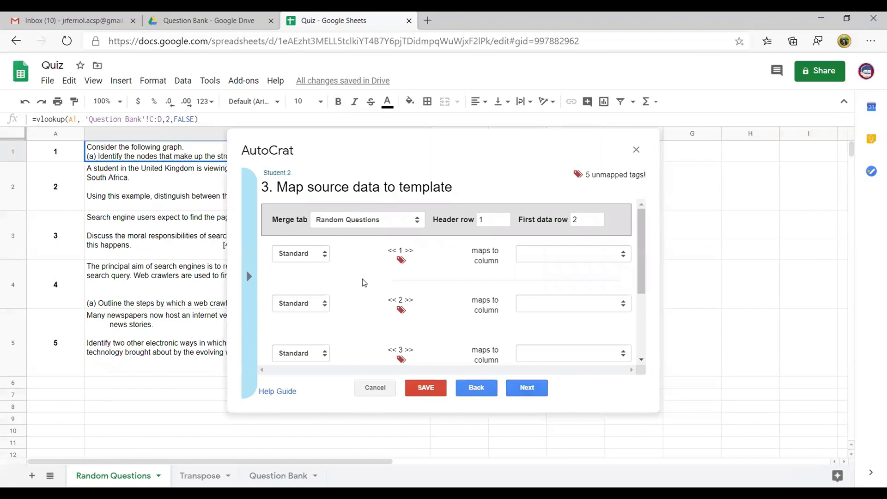
Set the merge tab to Transpose and map template tags 1 and 2 to columns 1 and 2
{"action": "left_click", "coordinate": [376, 220]}
{"action": "left_click", "coordinate": [351, 242]}
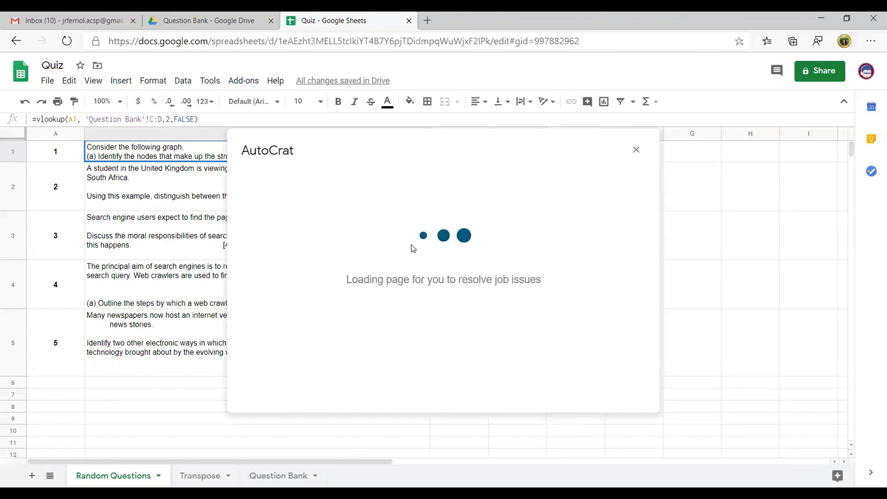
{"action": "left_click", "coordinate": [551, 260]}
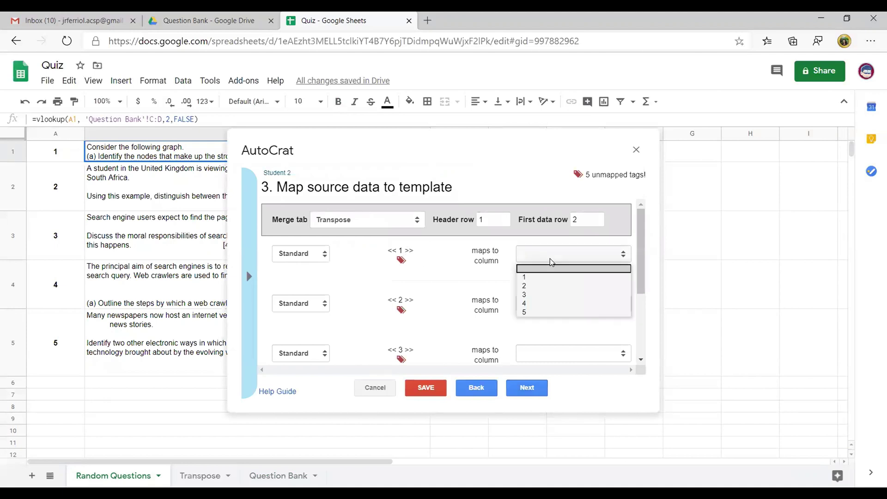
{"action": "left_click", "coordinate": [550, 278]}
{"action": "left_click", "coordinate": [551, 303]}
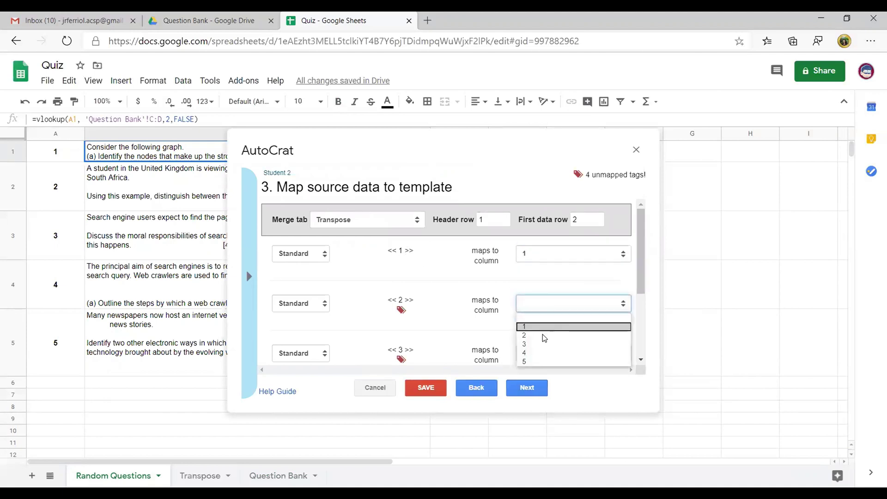
{"action": "left_click", "coordinate": [544, 338]}
Map template tags 3, 4 and 5 to columns 3, 4 and 5, and continue to the file settings
{"action": "scroll", "coordinate": [535, 297], "scroll_direction": "down", "scroll_amount": 1}
{"action": "left_click", "coordinate": [534, 304]}
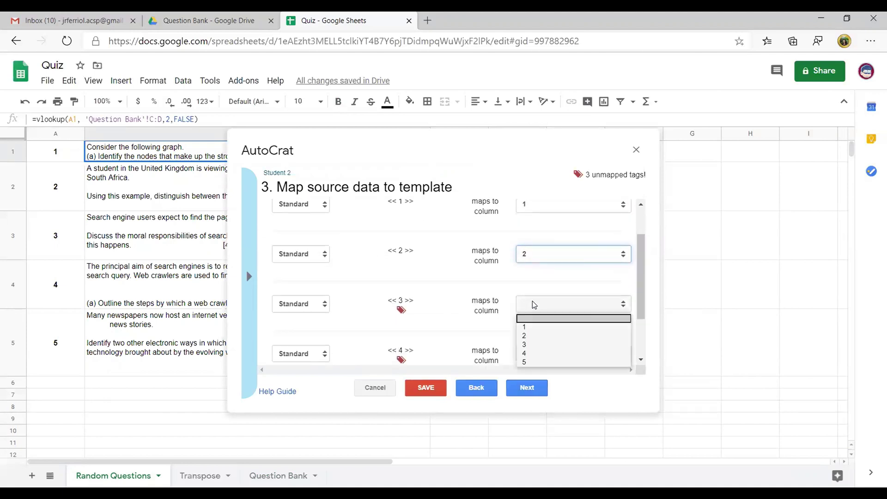
{"action": "left_click", "coordinate": [527, 345]}
{"action": "left_click", "coordinate": [533, 284]}
{"action": "left_click", "coordinate": [531, 331]}
{"action": "left_click", "coordinate": [533, 331]}
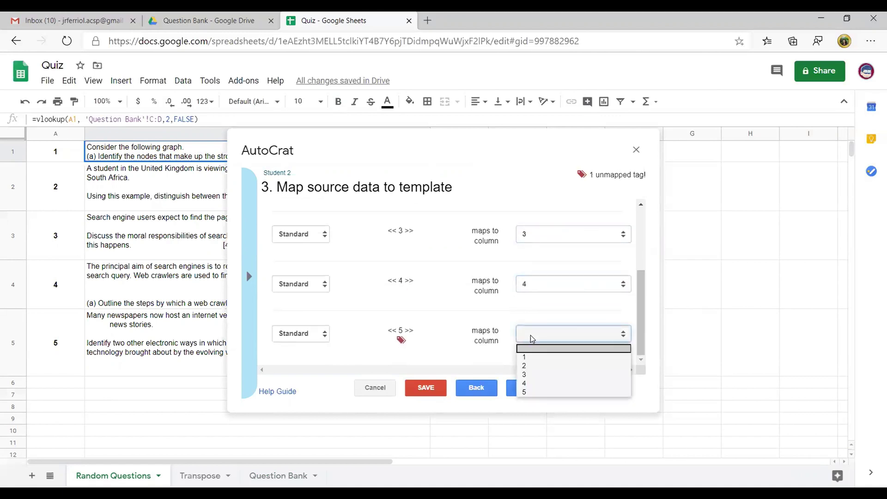
{"action": "left_click", "coordinate": [542, 390]}
{"action": "left_click", "coordinate": [543, 392]}
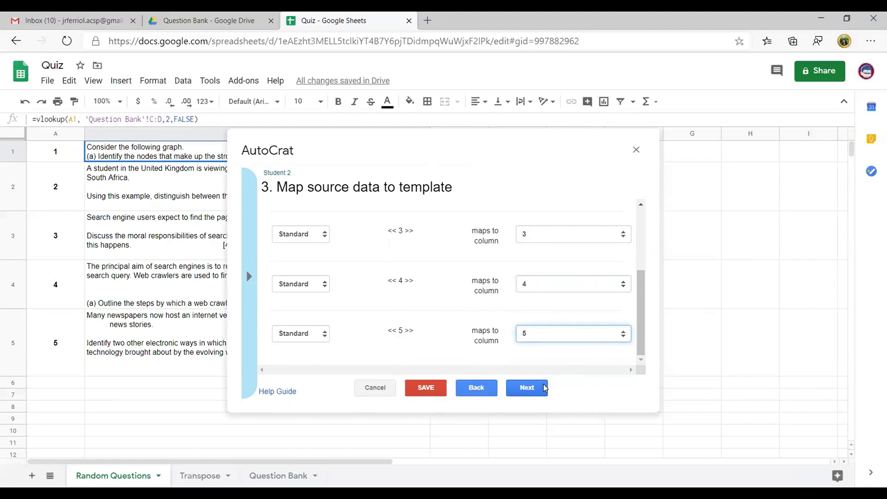
Name the output file "Student 2", keeping the Google Docs type and multiple output mode, and continue to the destination folder
{"action": "left_click", "coordinate": [401, 225]}
{"action": "type", "text": "S"}
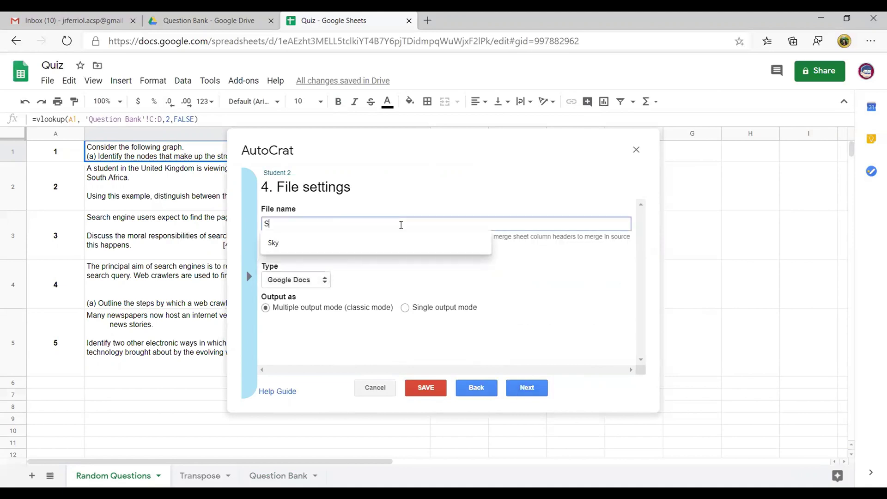
{"action": "type", "text": "tudent 2"}
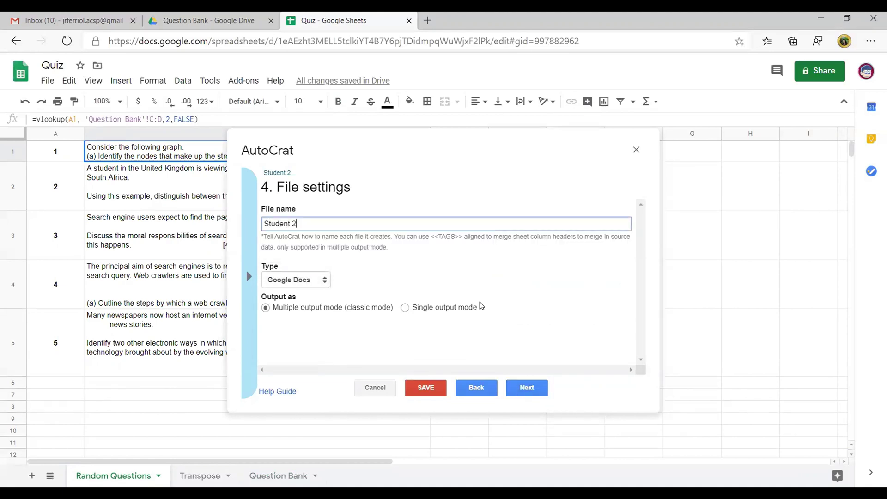
{"action": "left_click", "coordinate": [525, 390]}
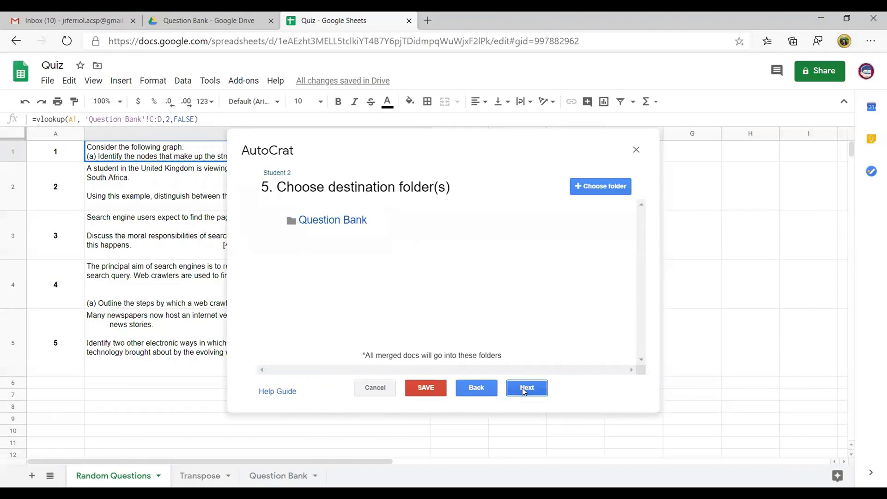
Accept Question Bank as the destination folder, keep the default optional folder, sharing and trigger settings, and save the Student 2 job
{"action": "left_click", "coordinate": [525, 391]}
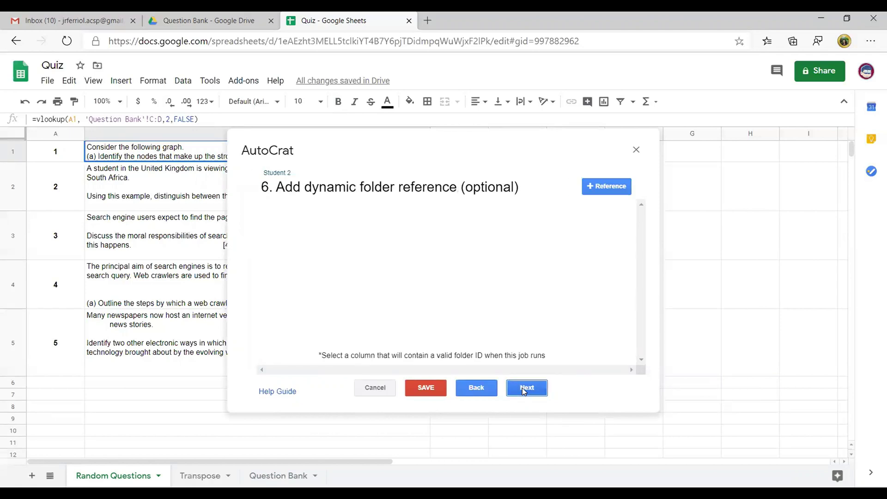
{"action": "left_click", "coordinate": [524, 390]}
{"action": "left_click", "coordinate": [525, 390]}
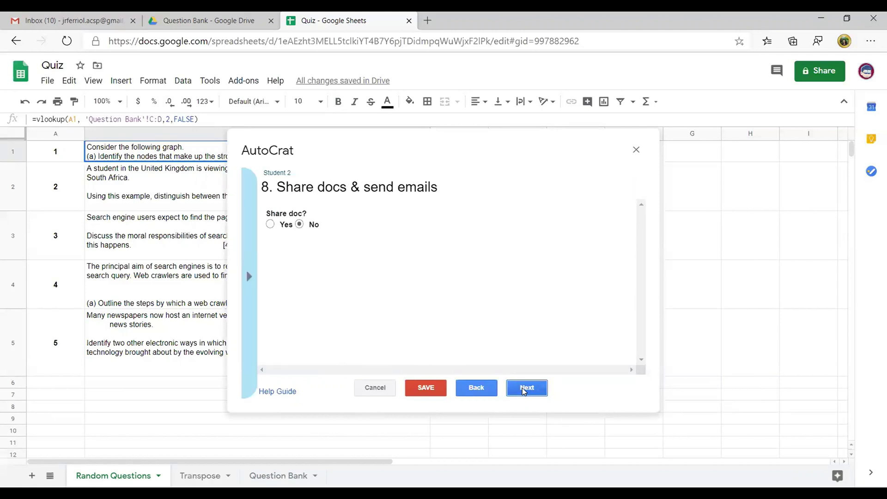
{"action": "left_click", "coordinate": [524, 390]}
{"action": "left_click", "coordinate": [462, 388]}
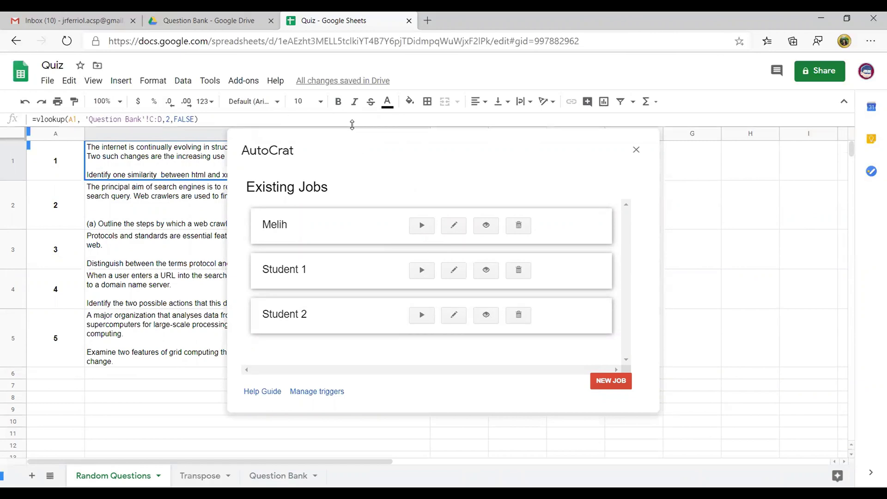
Run the Student 1 and Student 2 merge jobs, and close AutoCrat
{"action": "left_click", "coordinate": [421, 273]}
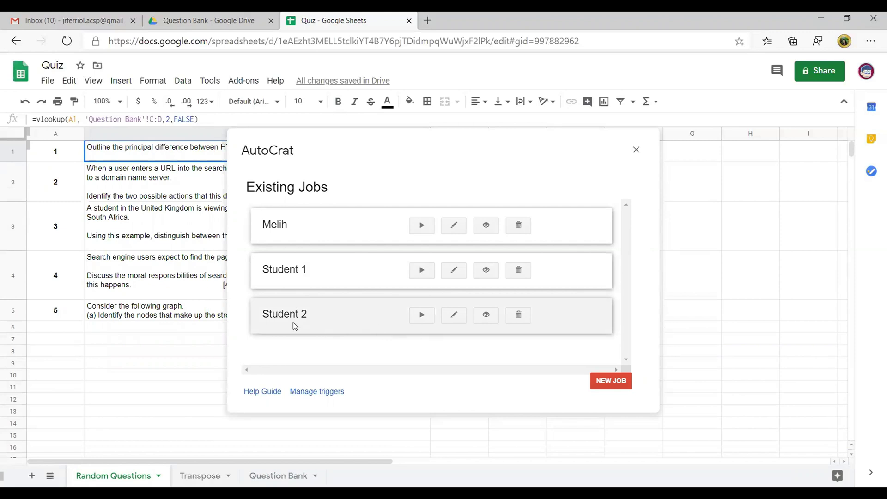
{"action": "left_click", "coordinate": [420, 316]}
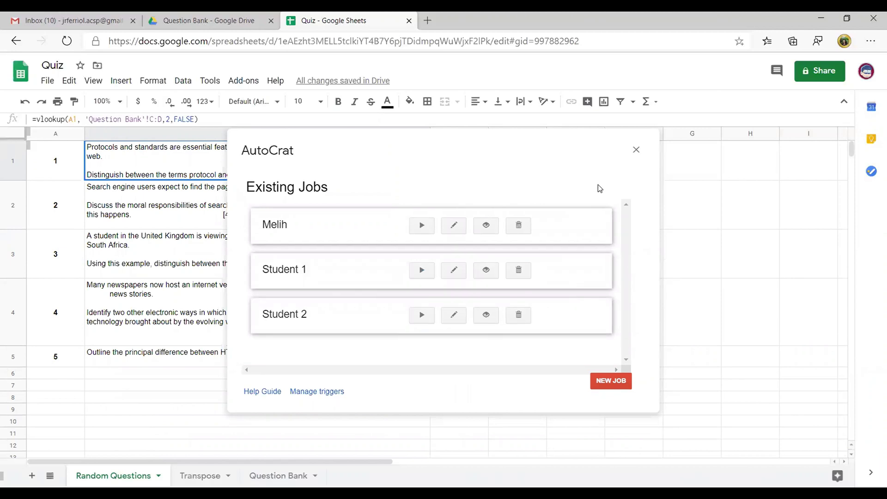
{"action": "left_click", "coordinate": [636, 150]}
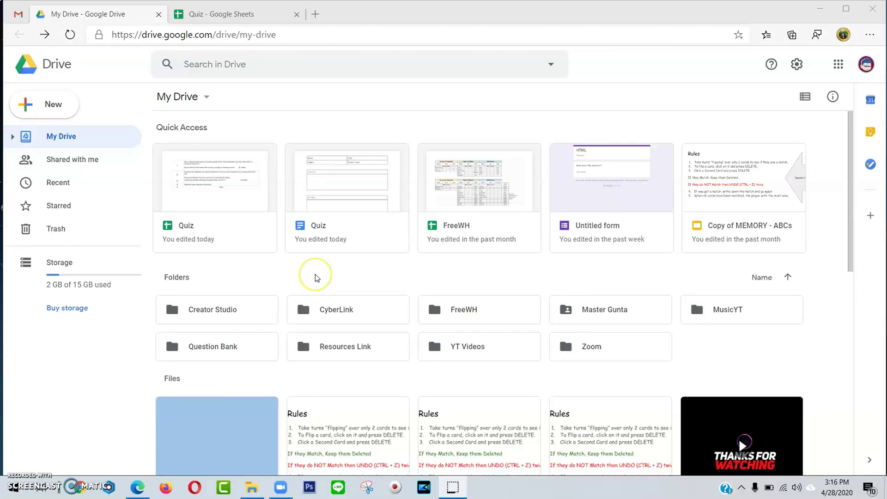
Open the Question Bank folder in My Drive
{"action": "left_click", "coordinate": [317, 278]}
{"action": "double_click", "coordinate": [224, 347]}
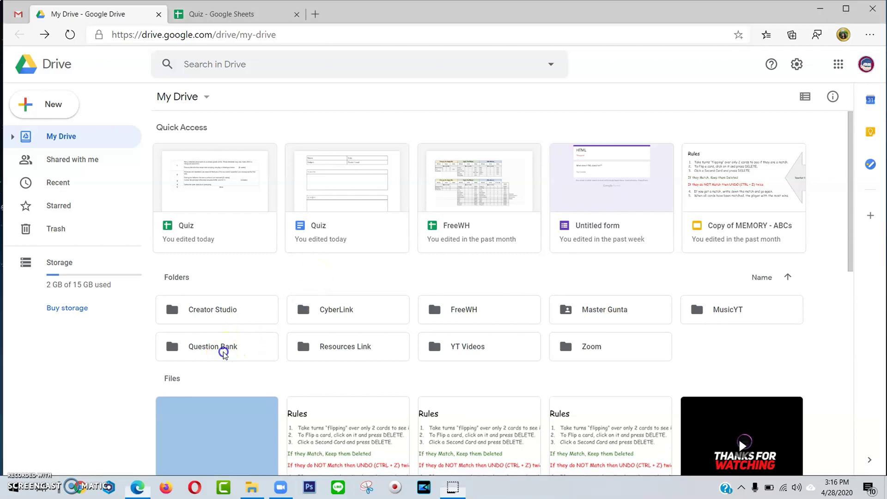
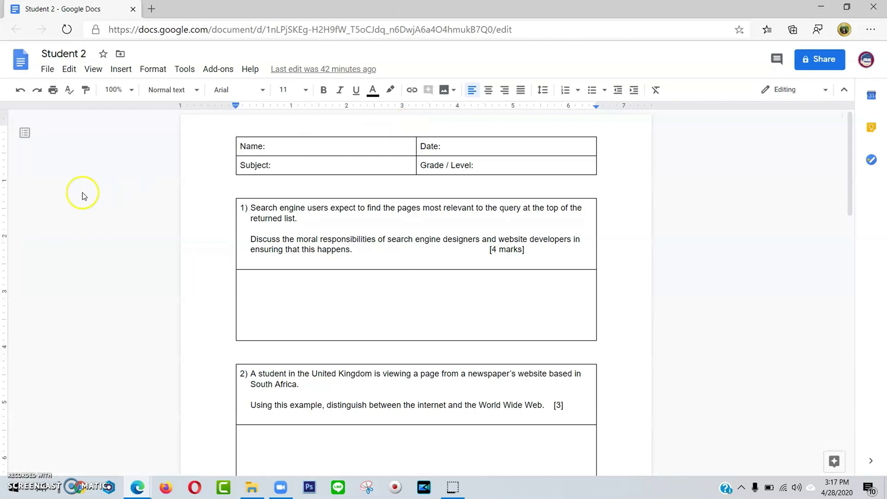
Shrink the Student 2 document window and arrange it side by side with the Student 1 document
{"action": "left_click", "coordinate": [847, 6]}
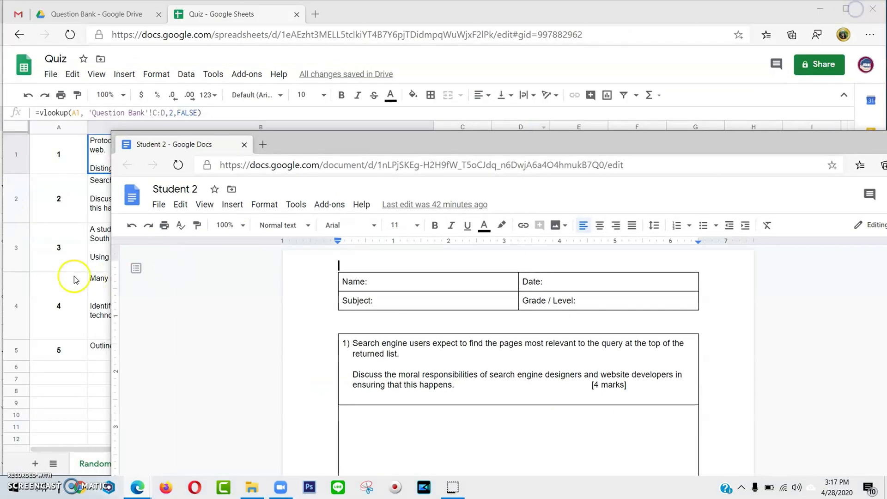
{"action": "left_click_drag", "start_coordinate": [323, 137], "coordinate": [266, 25]}
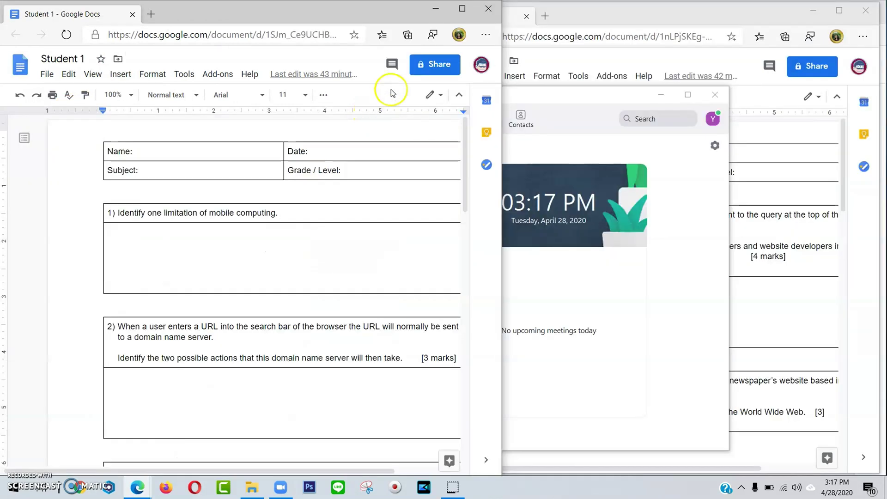
{"action": "left_click", "coordinate": [586, 17]}
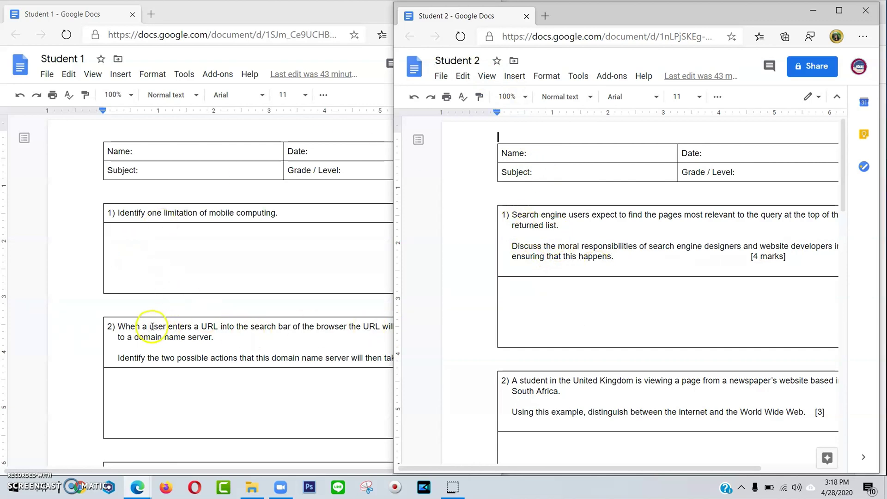
Compare questions 1 to 3 in the Student 1 and Student 2 quiz documents
{"action": "scroll", "coordinate": [152, 327], "scroll_direction": "down", "scroll_amount": 1}
{"action": "left_click", "coordinate": [152, 303]}
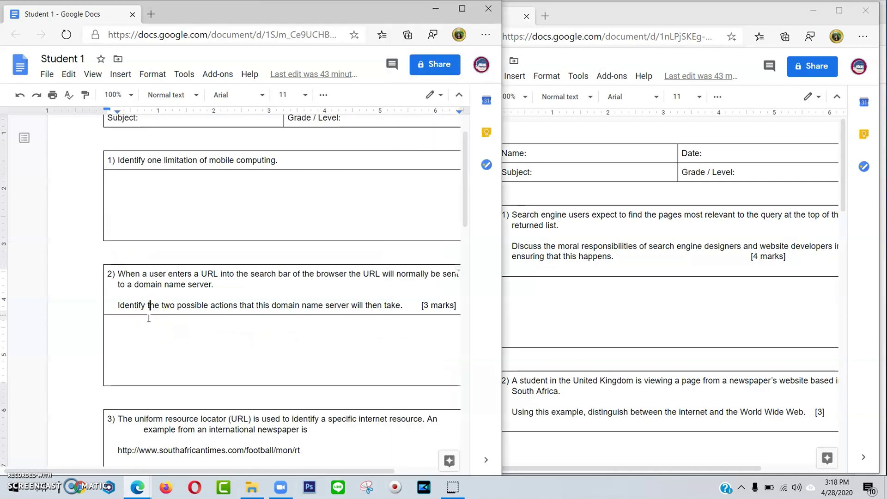
{"action": "left_click", "coordinate": [551, 311]}
{"action": "scroll", "coordinate": [564, 358], "scroll_direction": "down", "scroll_amount": 3}
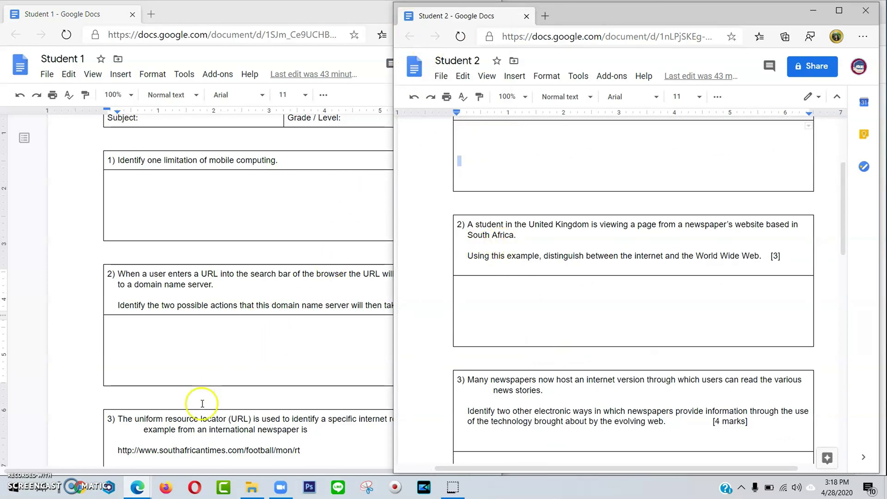
{"action": "left_click", "coordinate": [282, 429]}
{"action": "scroll", "coordinate": [276, 414], "scroll_direction": "down", "scroll_amount": 3}
{"action": "left_click", "coordinate": [529, 390]}
{"action": "scroll", "coordinate": [527, 378], "scroll_direction": "down", "scroll_amount": 3}
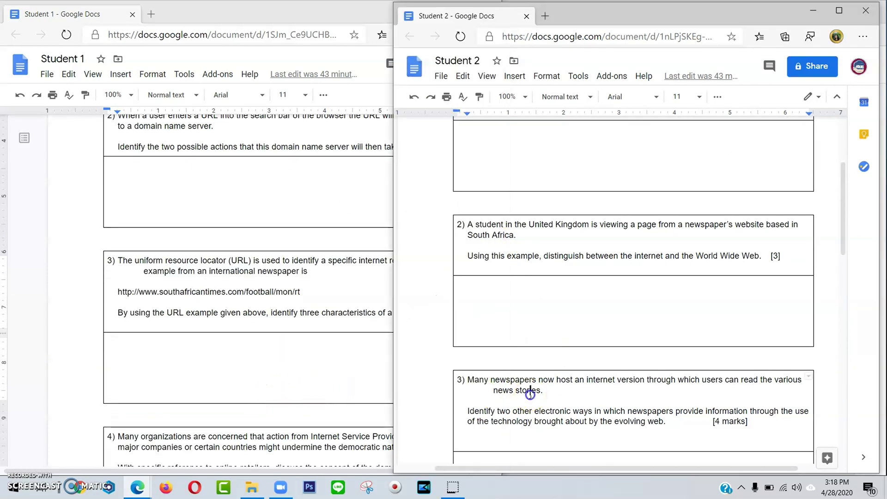
Compare the remaining questions, down to question 5, in the Student 1 and Student 2 quiz documents
{"action": "scroll", "coordinate": [526, 374], "scroll_direction": "up", "scroll_amount": 1}
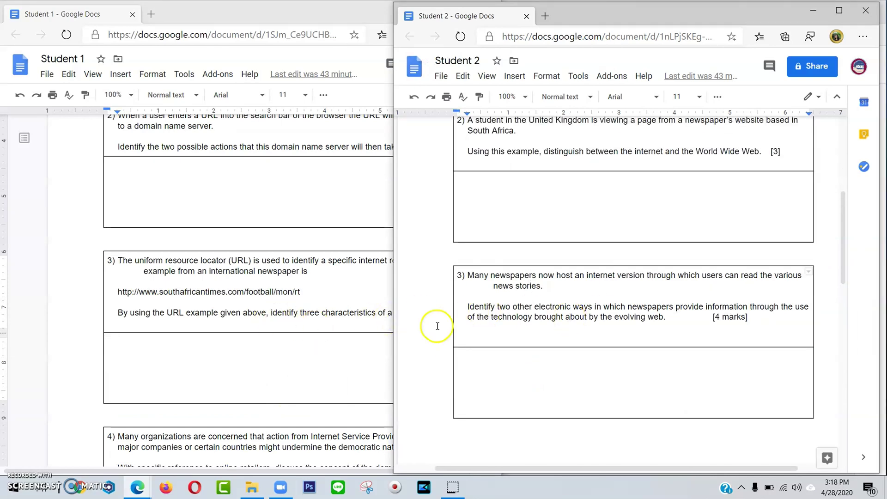
{"action": "scroll", "coordinate": [337, 356], "scroll_direction": "down", "scroll_amount": 2}
{"action": "left_click", "coordinate": [303, 328]}
{"action": "left_click", "coordinate": [597, 370]}
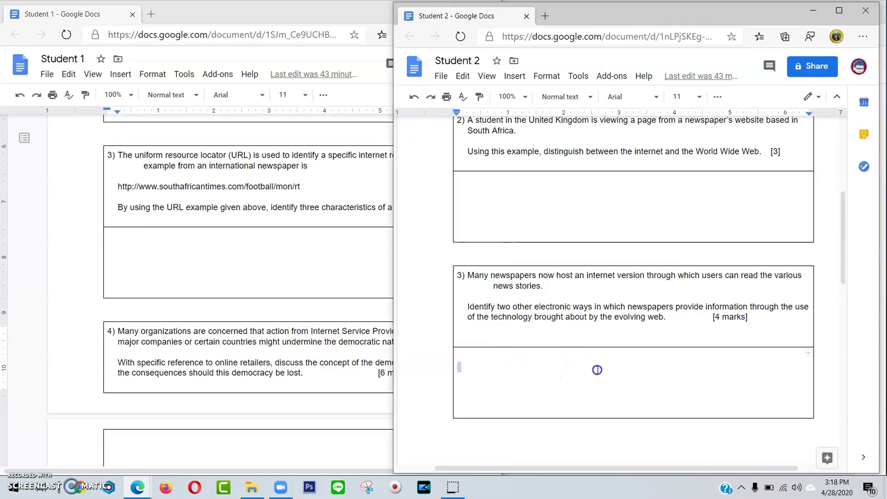
{"action": "scroll", "coordinate": [597, 369], "scroll_direction": "down", "scroll_amount": 4}
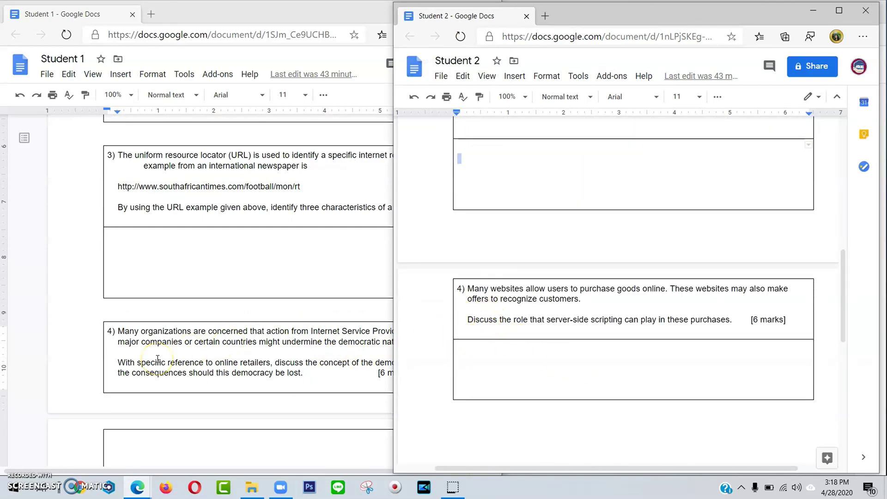
{"action": "scroll", "coordinate": [237, 382], "scroll_direction": "down", "scroll_amount": 4}
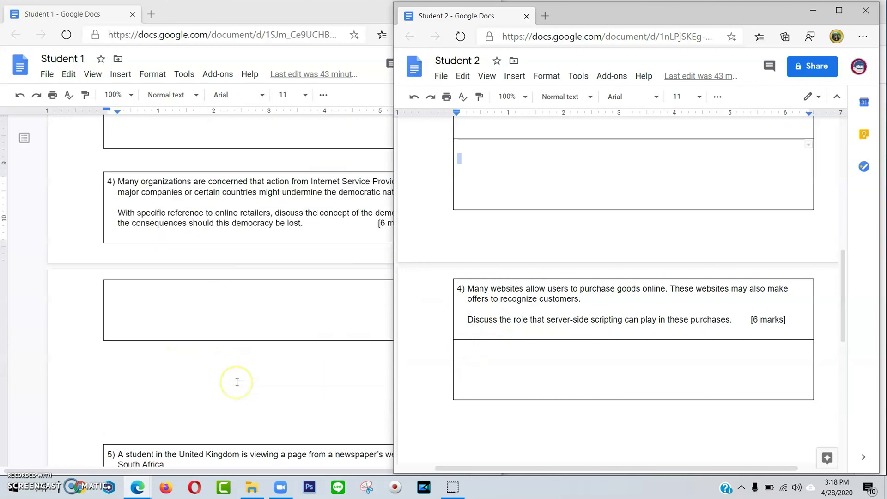
{"action": "scroll", "coordinate": [496, 353], "scroll_direction": "down", "scroll_amount": 2}
{"action": "scroll", "coordinate": [495, 353], "scroll_direction": "down", "scroll_amount": 4}
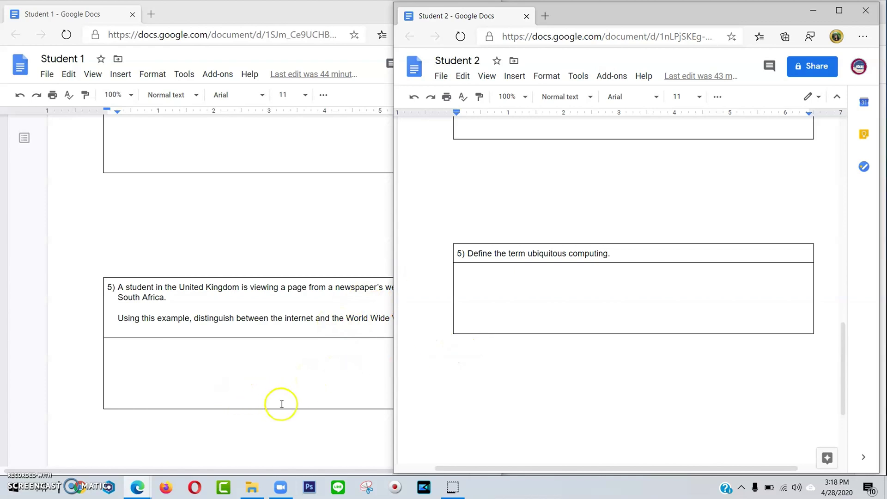
Review the Student 1 quiz again from its header table down to question 5, alongside the Student 2 quiz
{"action": "scroll", "coordinate": [279, 404], "scroll_direction": "up", "scroll_amount": 10}
{"action": "scroll", "coordinate": [252, 344], "scroll_direction": "up", "scroll_amount": 3}
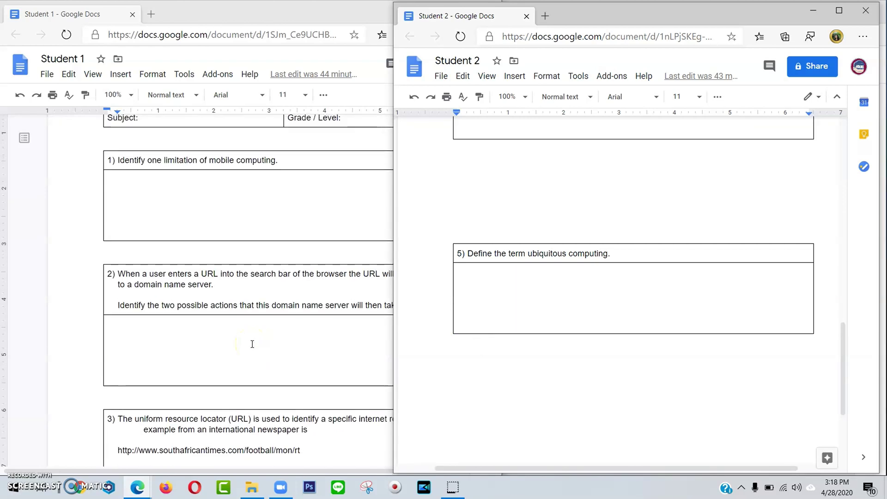
{"action": "scroll", "coordinate": [252, 344], "scroll_direction": "up", "scroll_amount": 1}
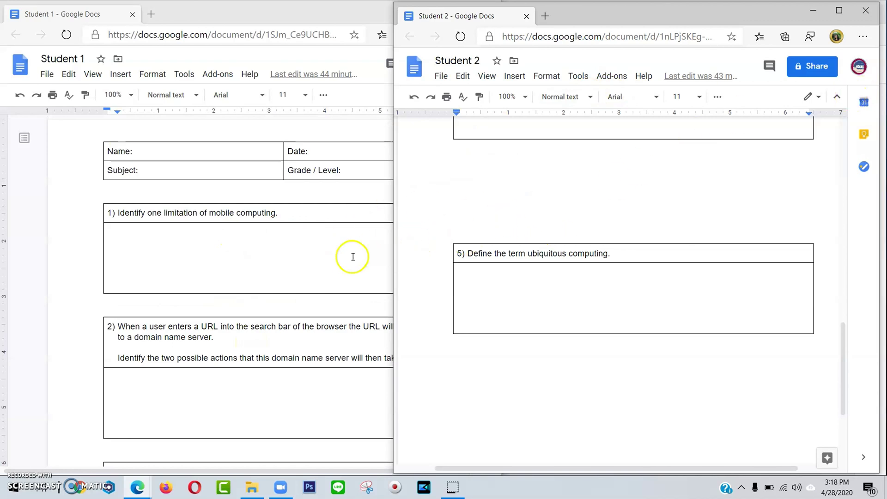
{"action": "scroll", "coordinate": [366, 271], "scroll_direction": "down", "scroll_amount": 1}
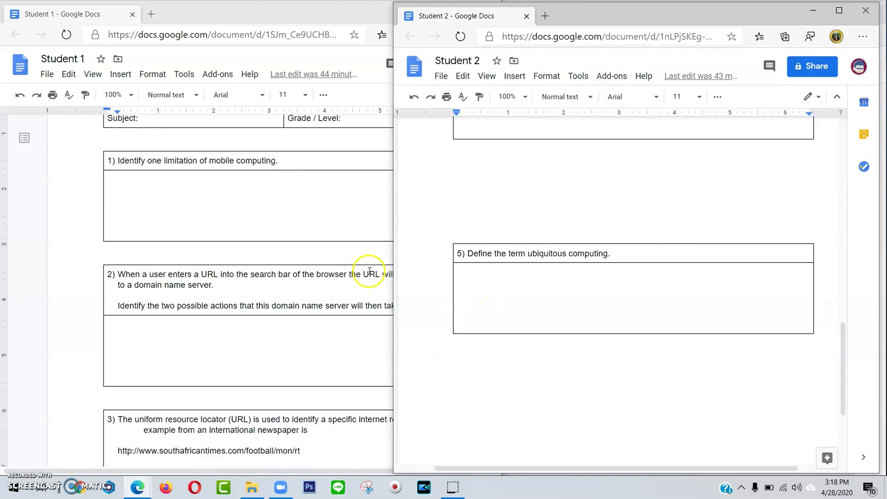
{"action": "left_click", "coordinate": [320, 15]}
{"action": "left_click", "coordinate": [560, 220]}
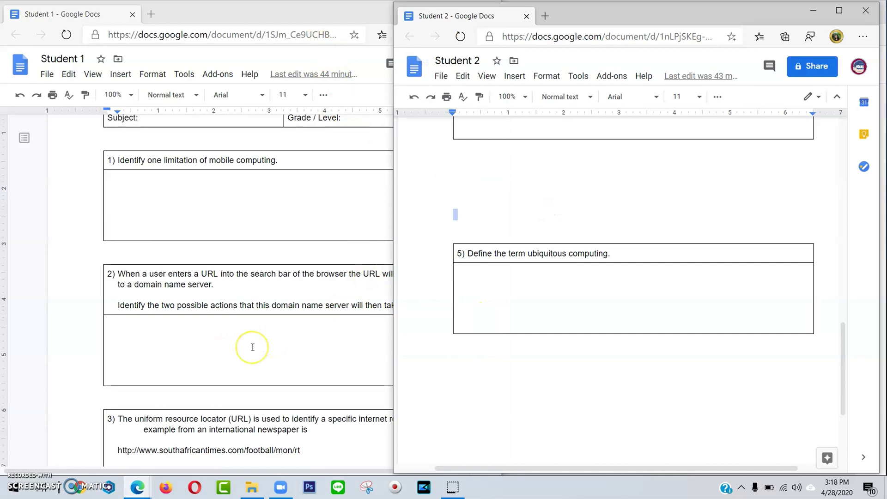
{"action": "scroll", "coordinate": [253, 347], "scroll_direction": "down", "scroll_amount": 14}
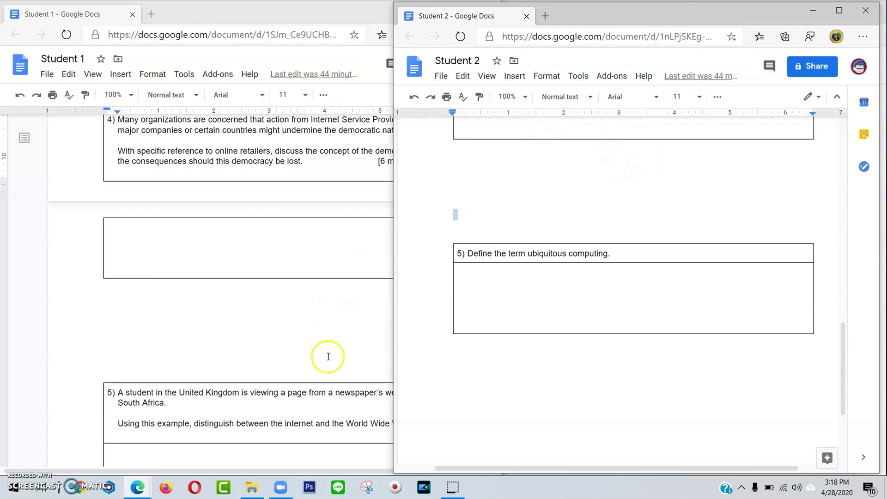
{"action": "left_click", "coordinate": [450, 491]}
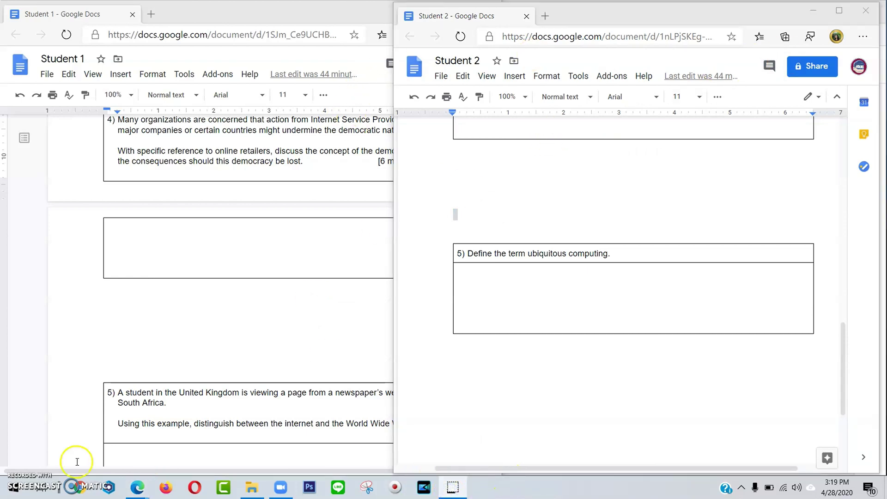